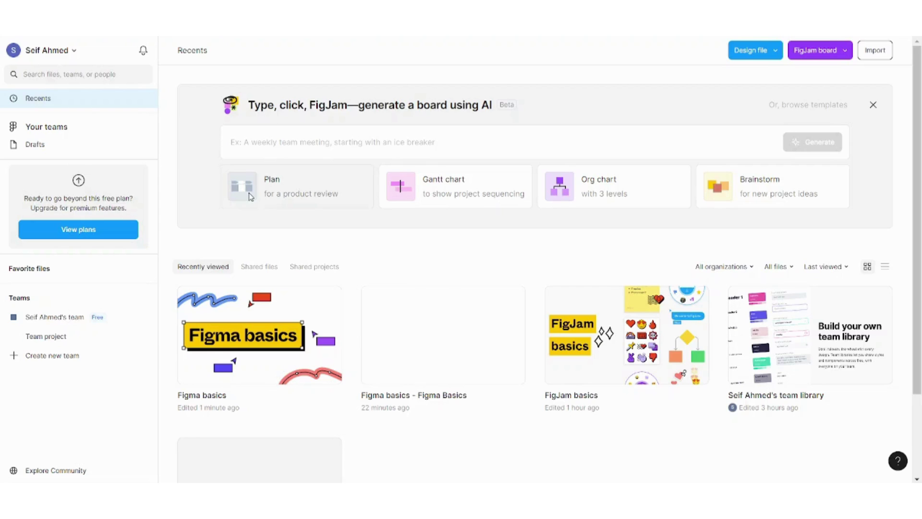
Step: Dismiss the board template gallery and open the Figma basics design file from Recents
left_click(796, 107)
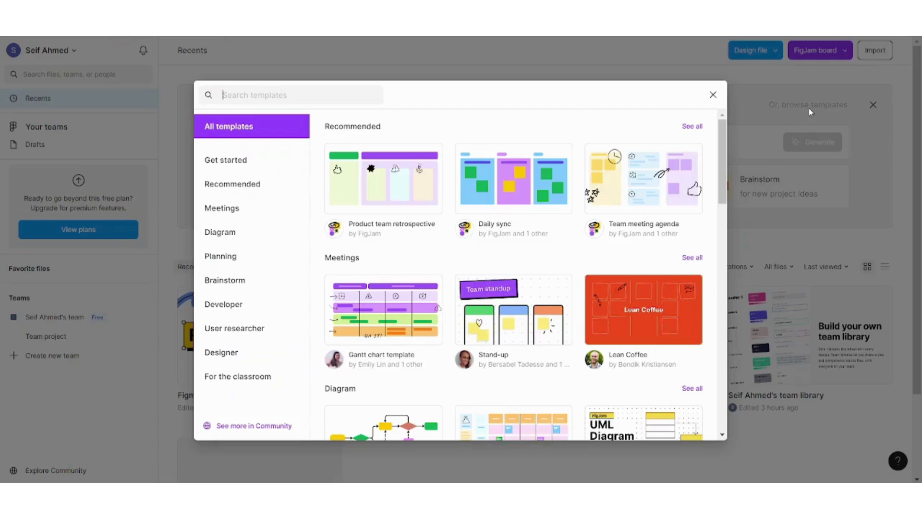
left_click(288, 95)
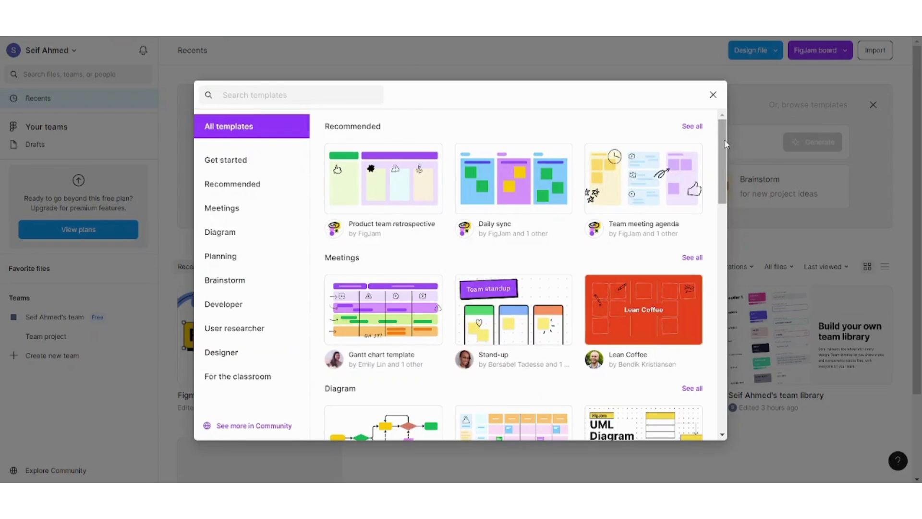
left_click(713, 95)
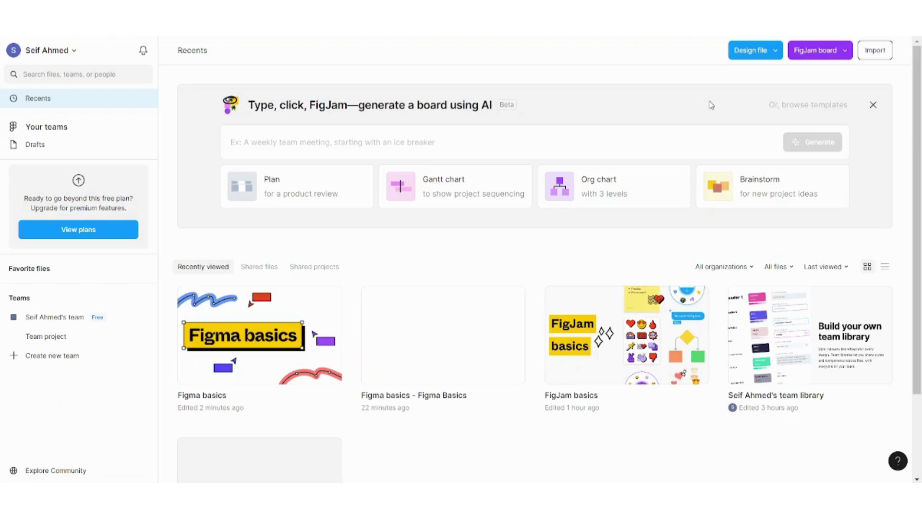
left_click(263, 344)
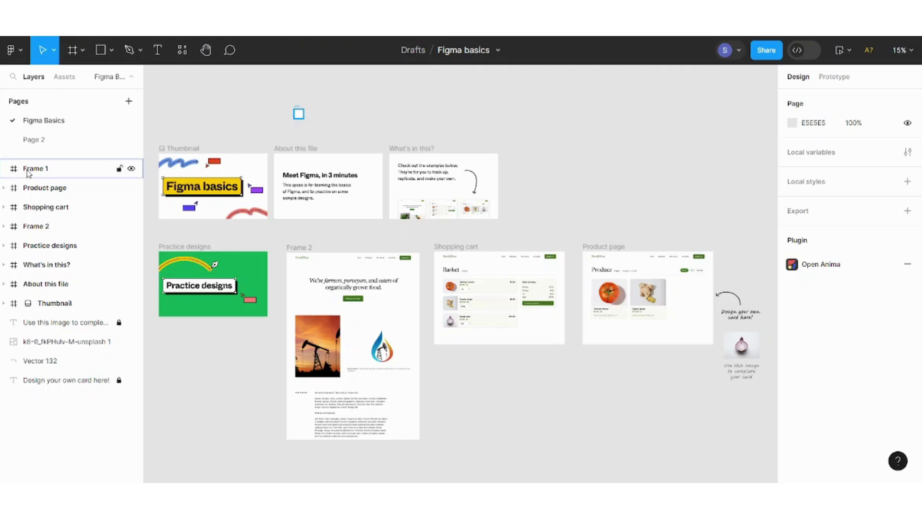
Step: Expand the Product page frame and its Ginger card layer in the Layers panel
left_click(4, 188)
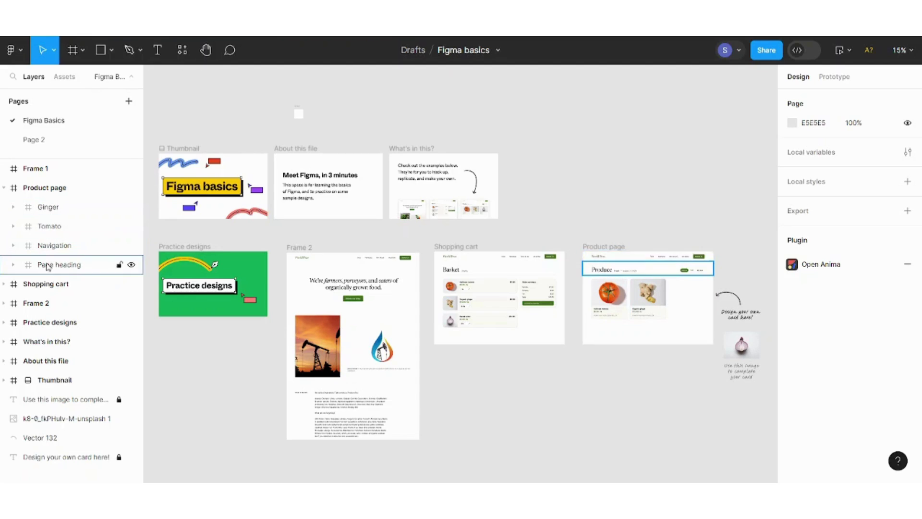
left_click(14, 208)
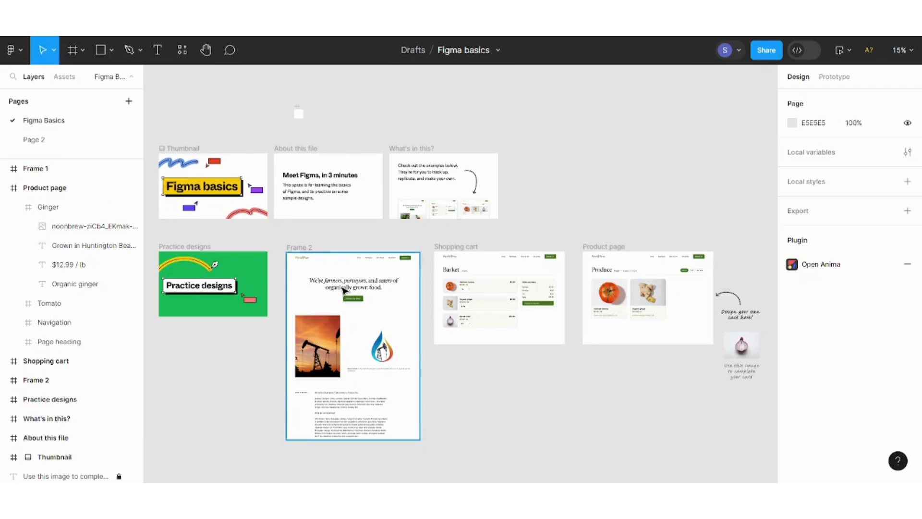
Step: Select Frame 2 and drill down through Frame 3 to the sunset oil-pump photo layer
left_click(304, 250)
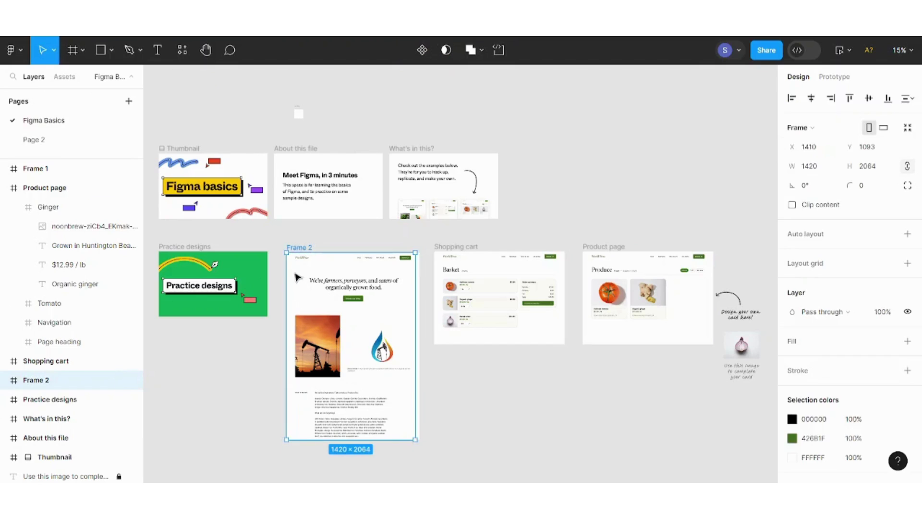
double_click(344, 293)
double_click(328, 287)
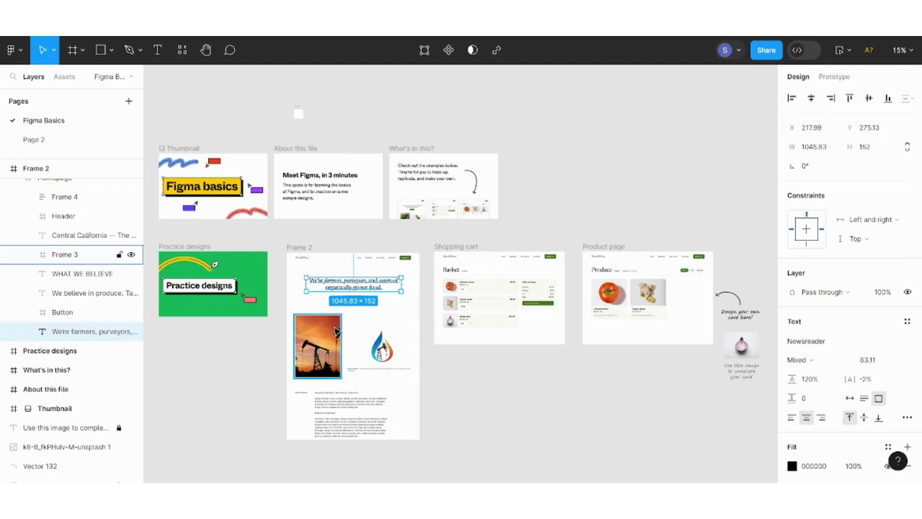
left_click(336, 331)
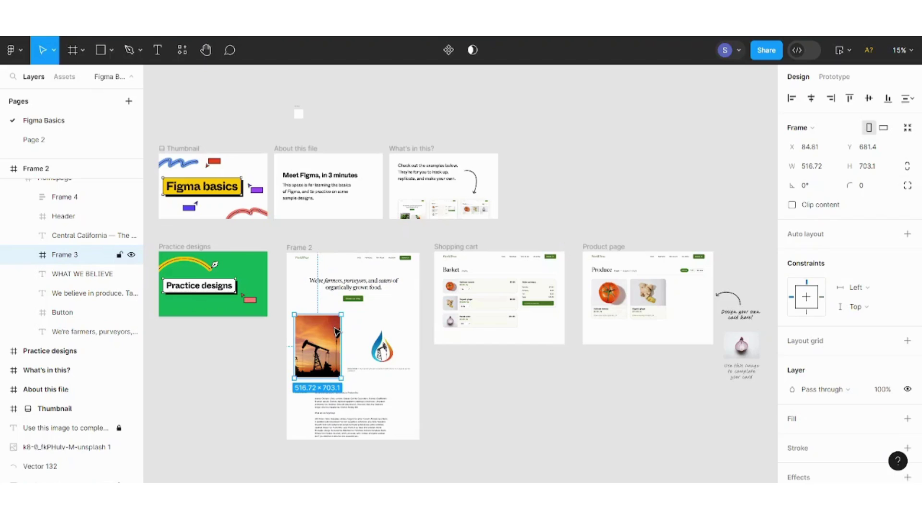
left_click(336, 331)
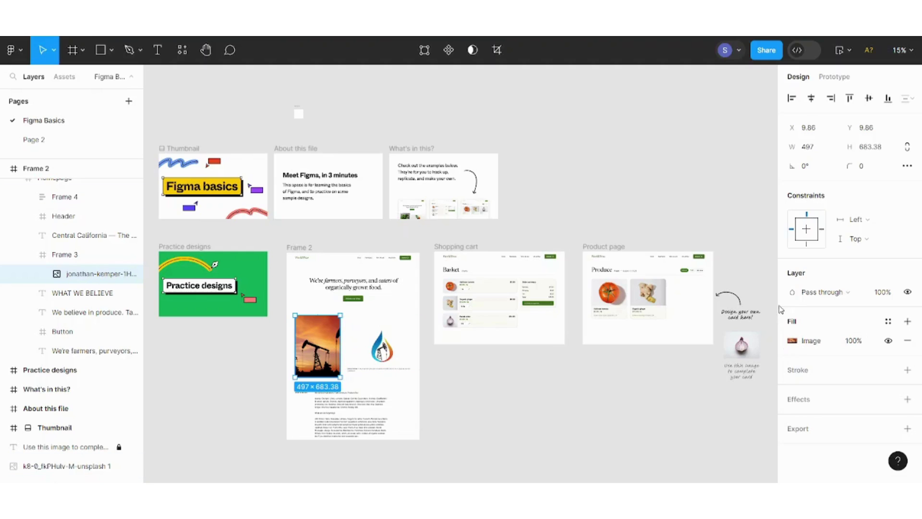
Step: Open the oil-pump photo's Image fill settings and choose a replacement image
left_click(812, 344)
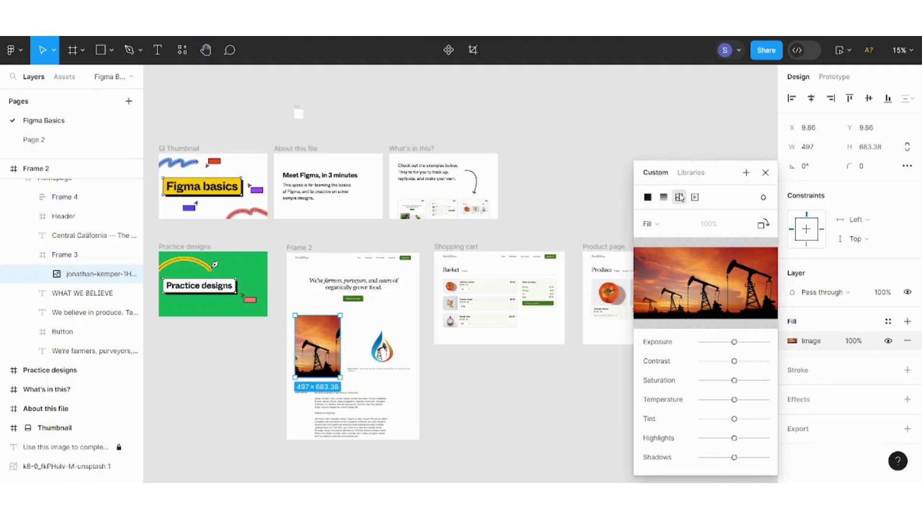
mouse_move(676, 246)
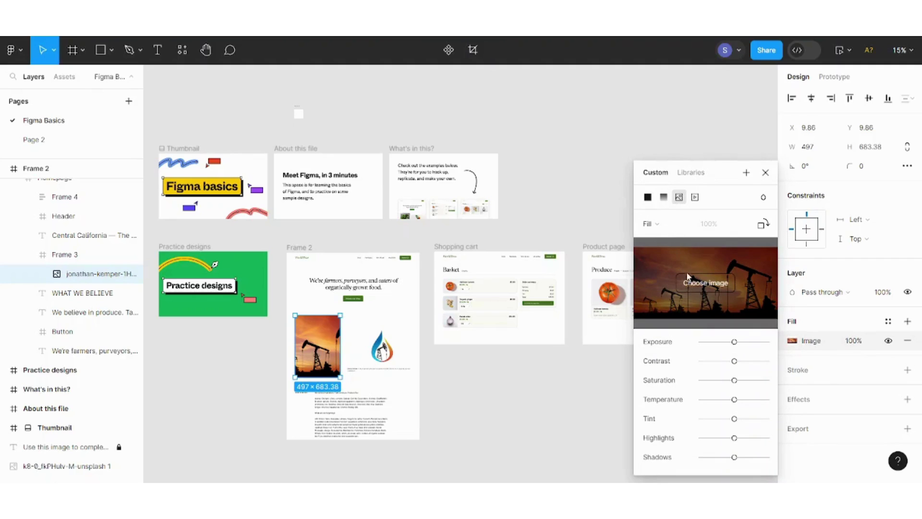
left_click(704, 286)
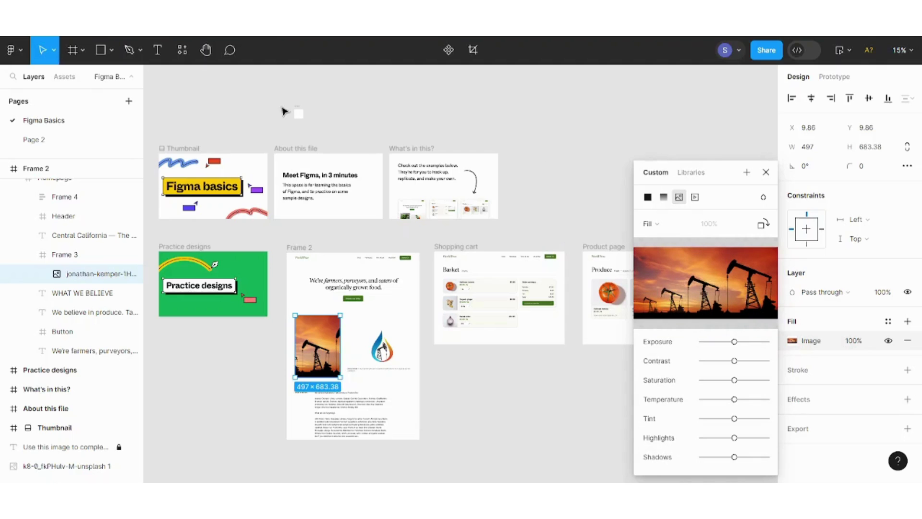
Step: Browse the Plugins menu, rerun Unsplash with Ctrl+Alt+P, and close it without changes
left_click(9, 53)
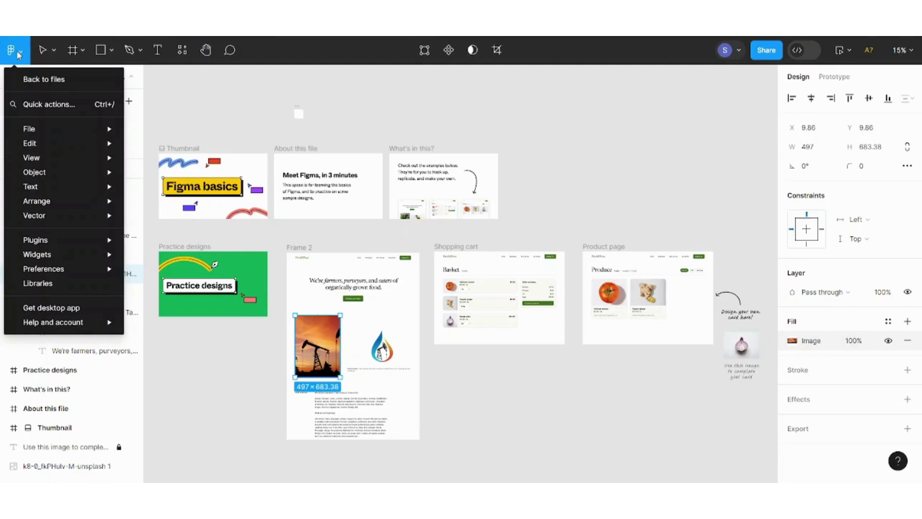
mouse_move(41, 246)
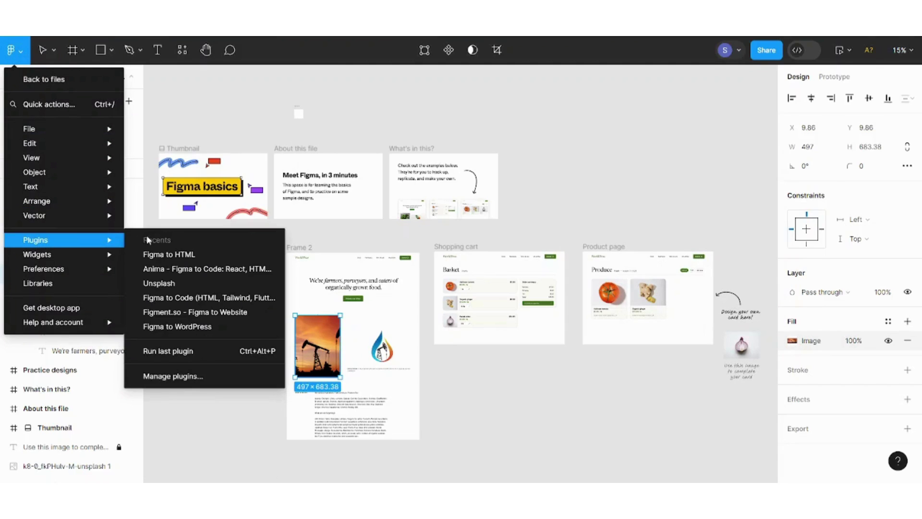
left_click(191, 377)
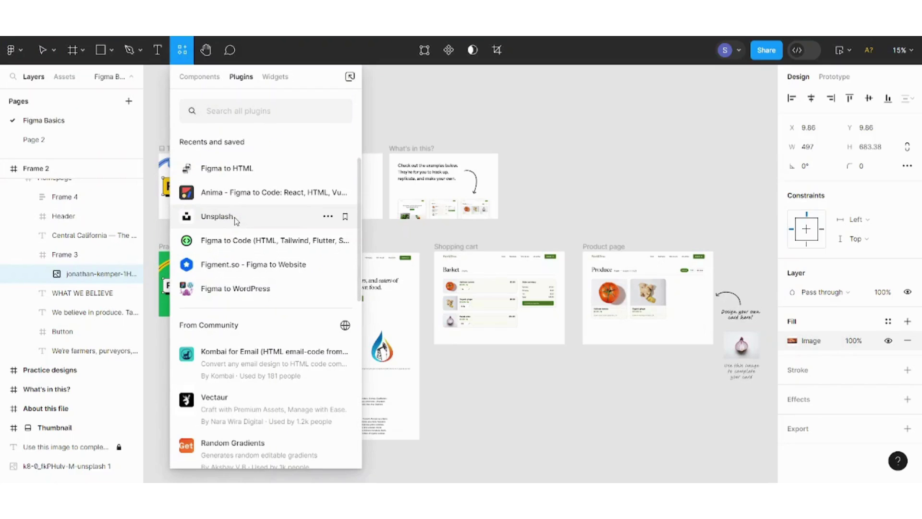
key("Escape")
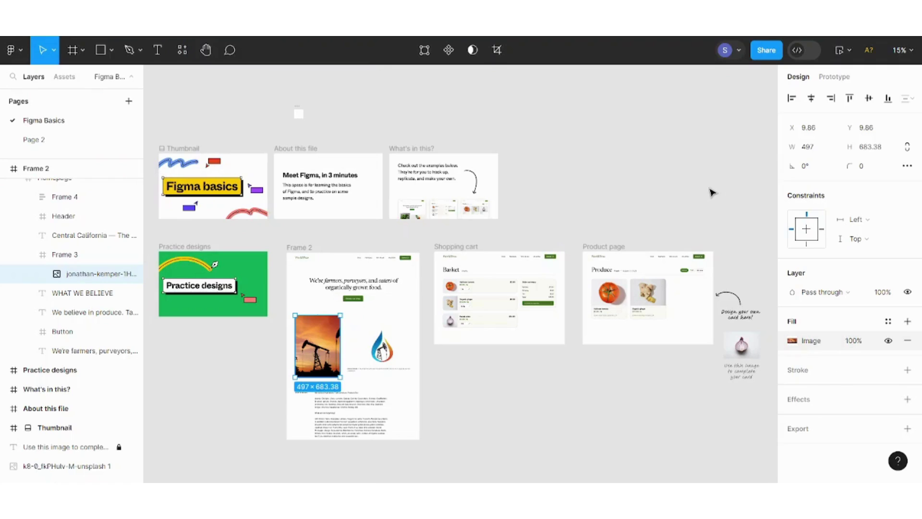
key("ctrl+alt+p")
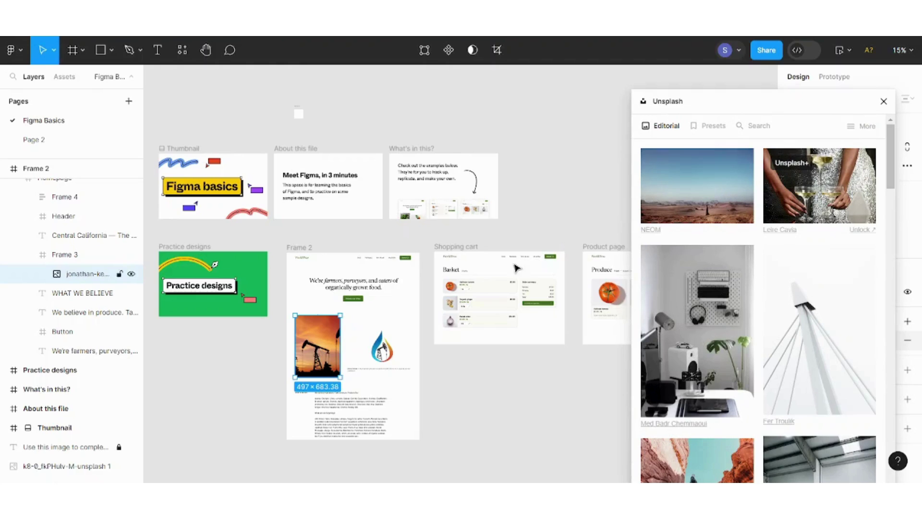
left_click(884, 101)
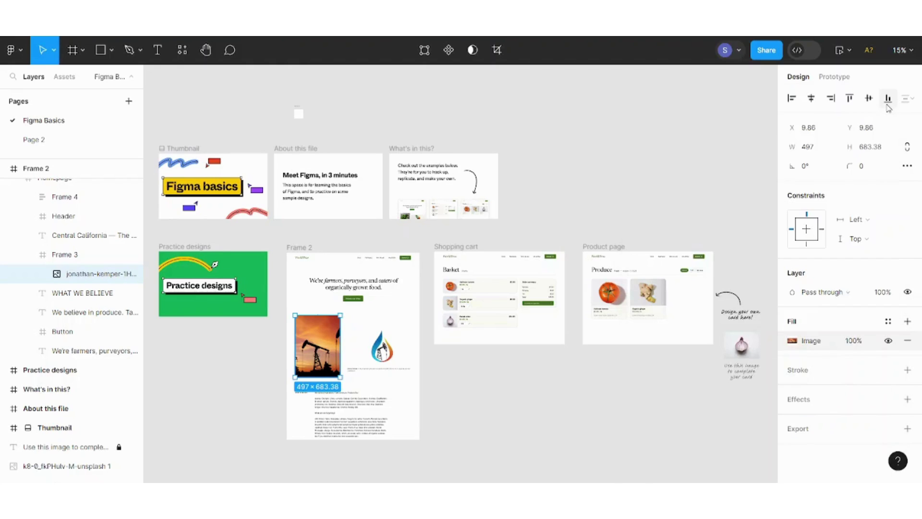
Step: Resize Frame 2 to 1420×1999 and switch to the Scale (K) tool
left_click(303, 290)
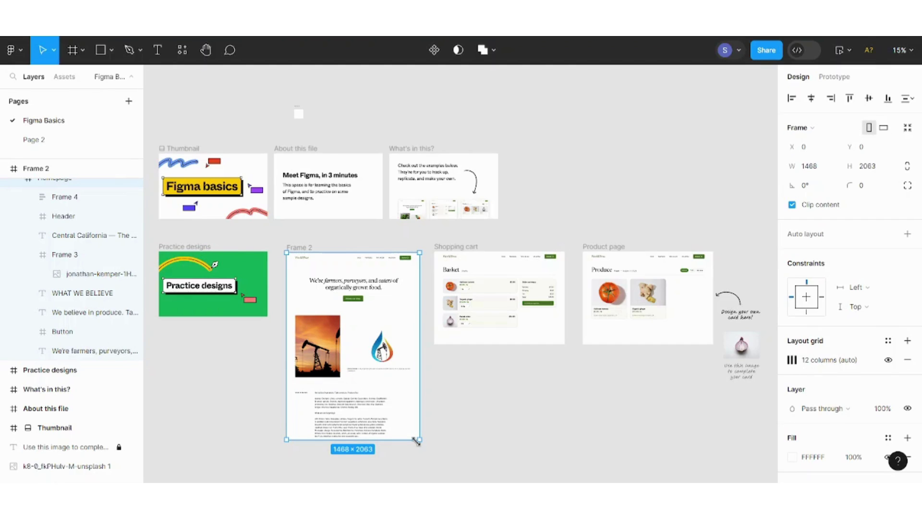
mouse_move(417, 440)
left_mouse_down()
mouse_move(457, 471)
mouse_move(413, 434)
left_mouse_up()
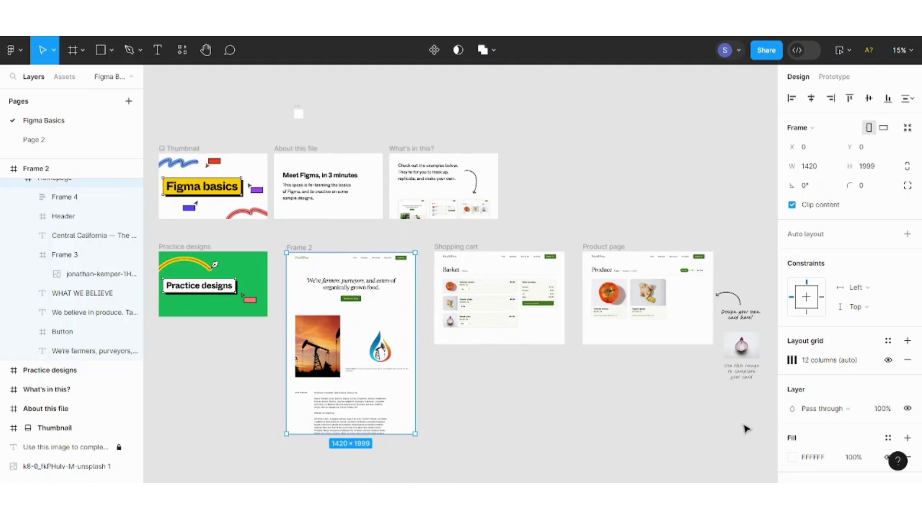
left_click(54, 50)
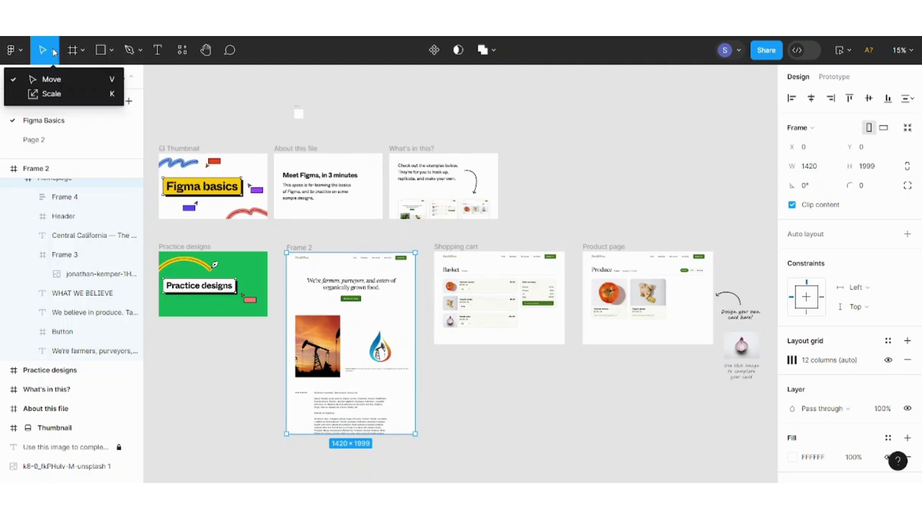
left_click(57, 90)
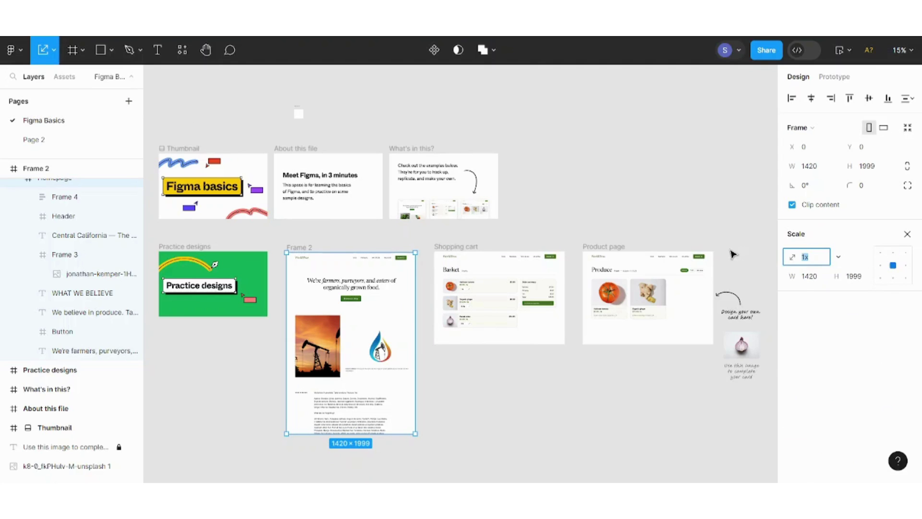
Step: Delete Page 2 along with its Homepage frame
left_click(42, 140)
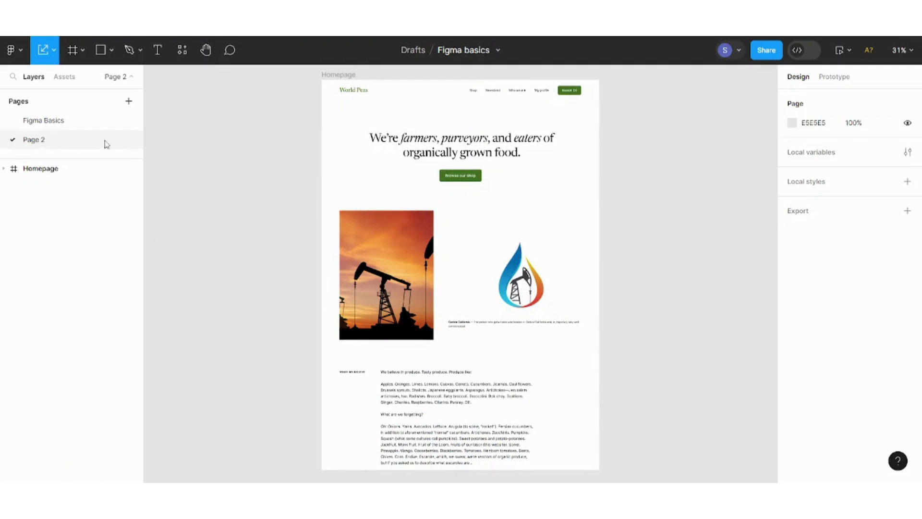
right_click(33, 141)
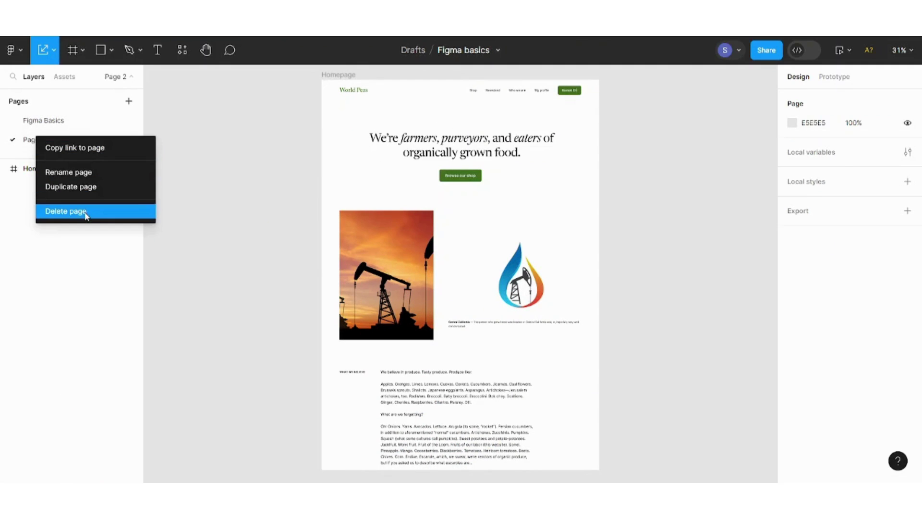
left_click(66, 212)
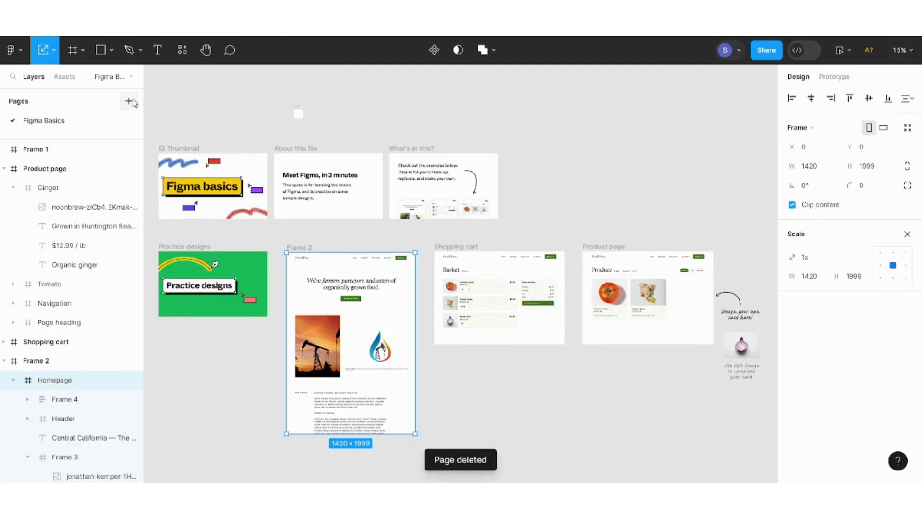
Step: Add a new Page 2, view it, then return to the Figma Basics page
left_click(130, 102)
left_click(80, 120)
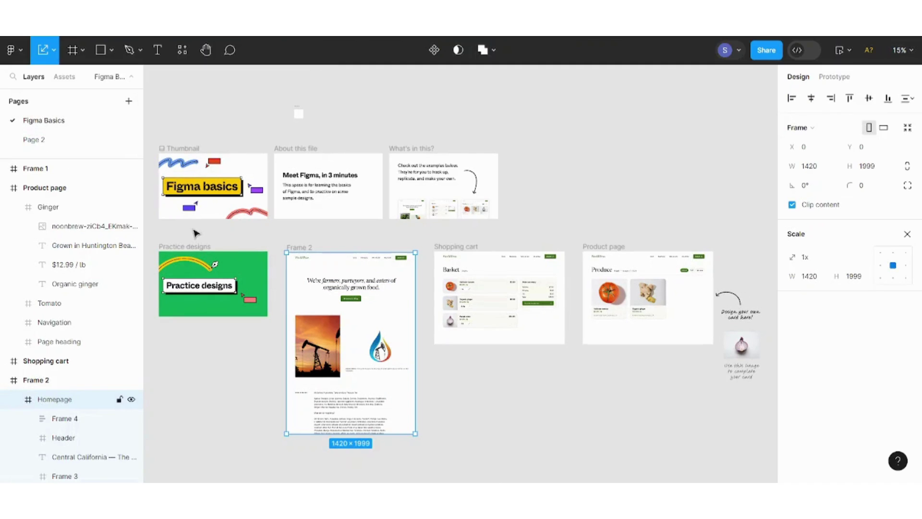
left_click(34, 139)
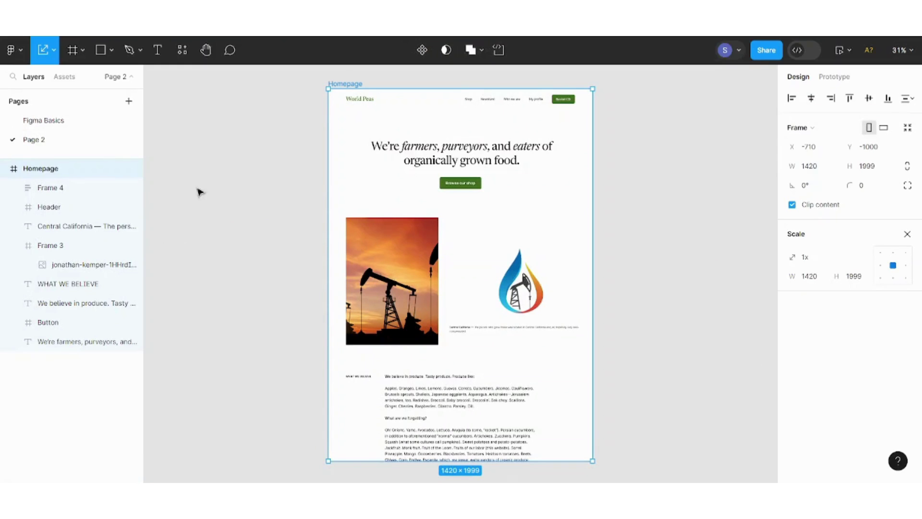
left_click(60, 126)
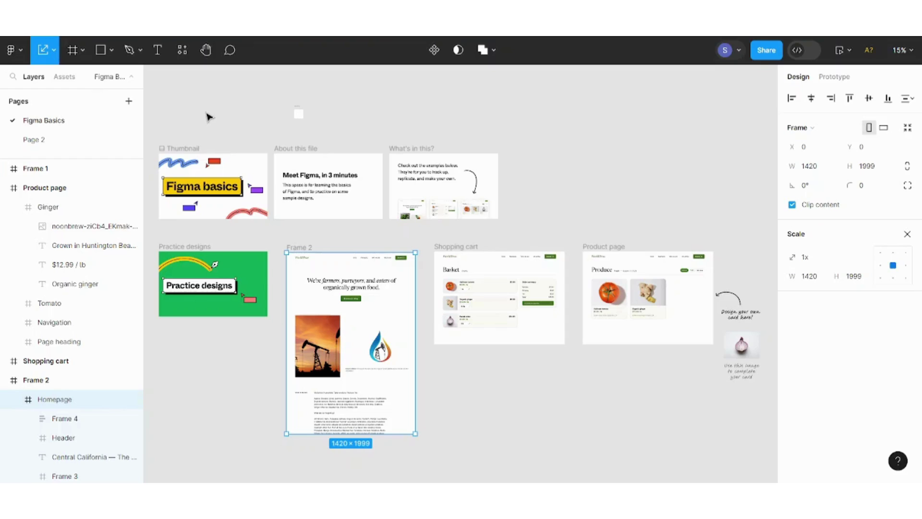
Step: Browse the installed plugins via Main menu > Plugins and launch Anima – Figma to Code
left_click(18, 50)
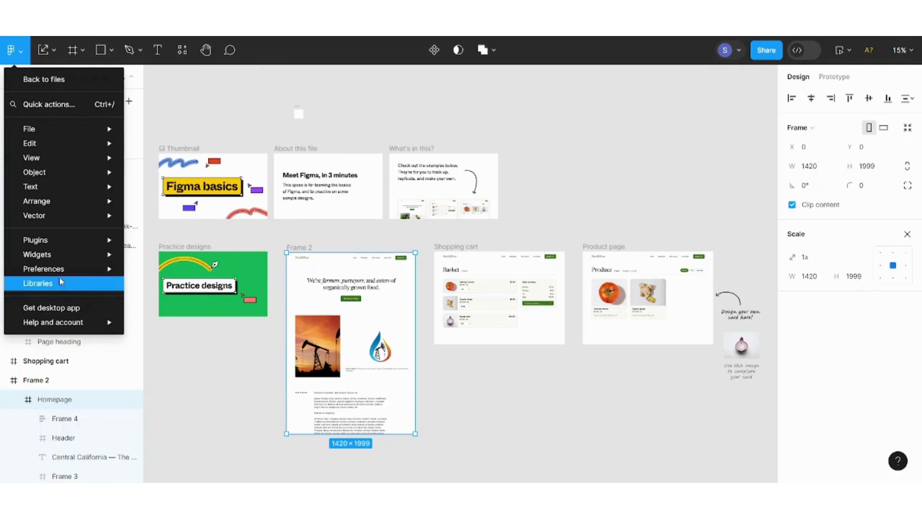
mouse_move(60, 273)
mouse_move(67, 240)
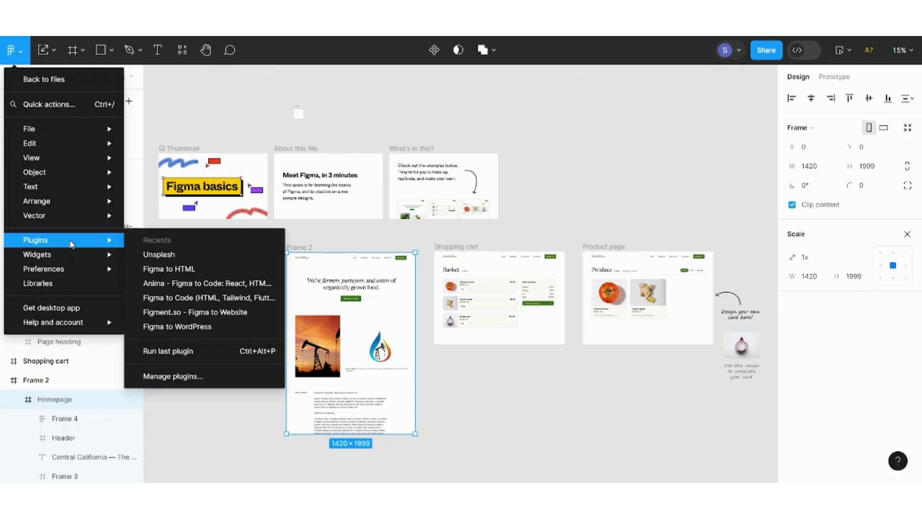
left_click(191, 376)
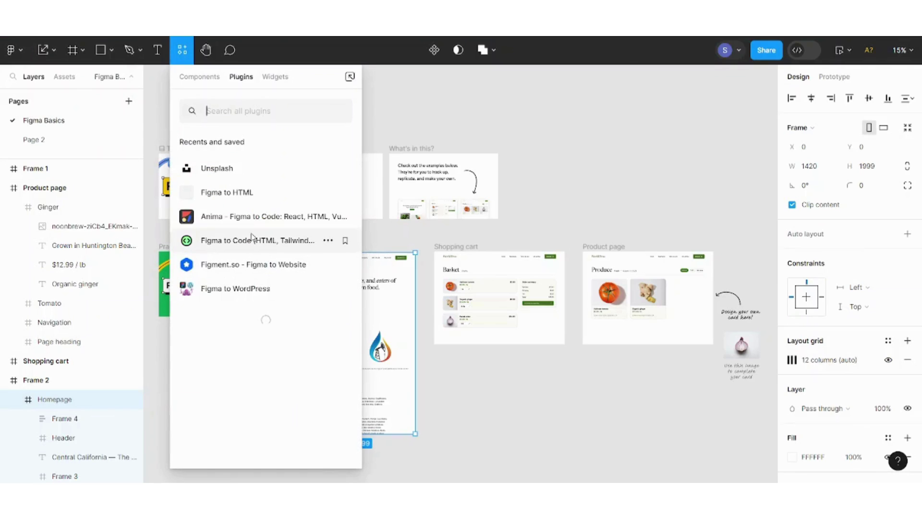
key("Escape")
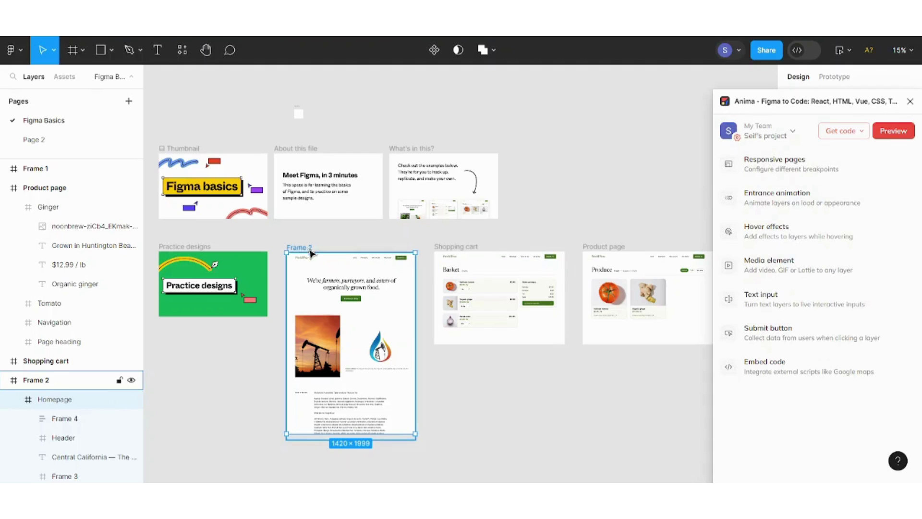
Step: Select the whole Frame 2 and open Anima's Get code > Inspect HTML and CSS view
double_click(326, 287)
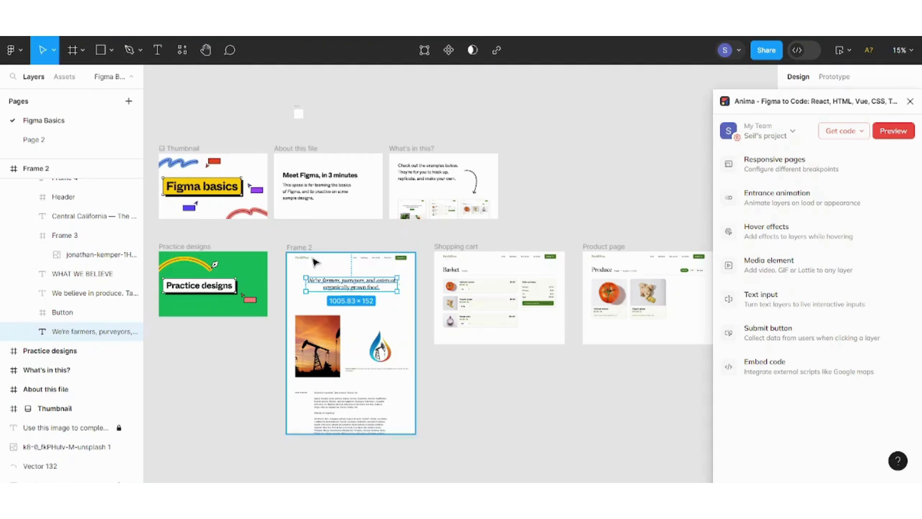
left_click(302, 248)
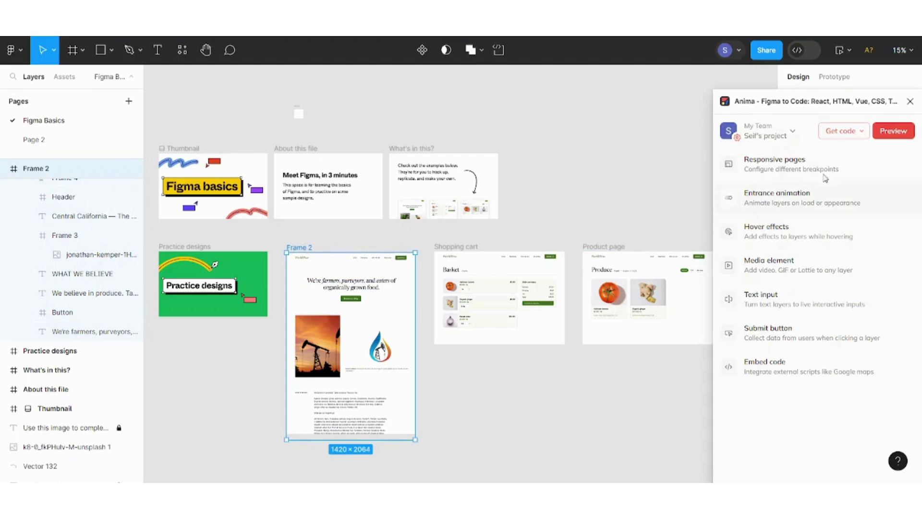
left_click(834, 135)
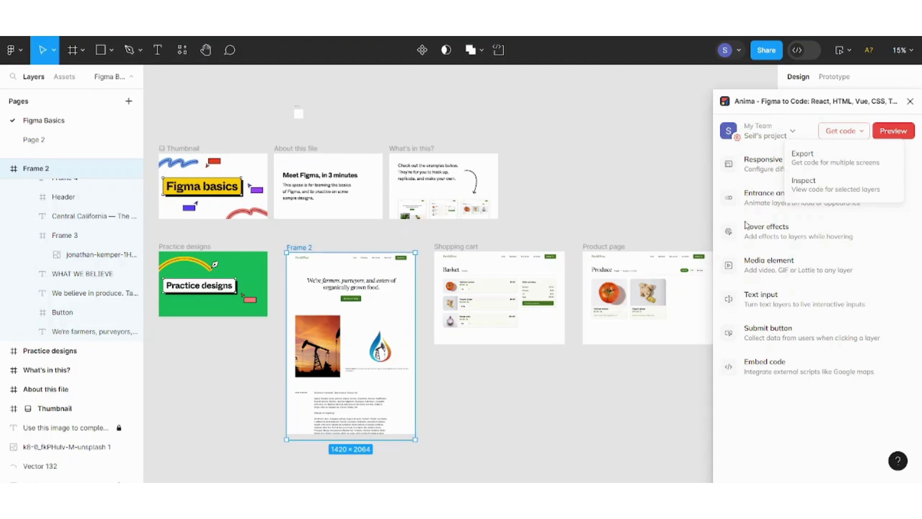
left_click(851, 185)
Step: Download the Homepage code from Anima and open the exported index page in Chrome
mouse_move(583, 229)
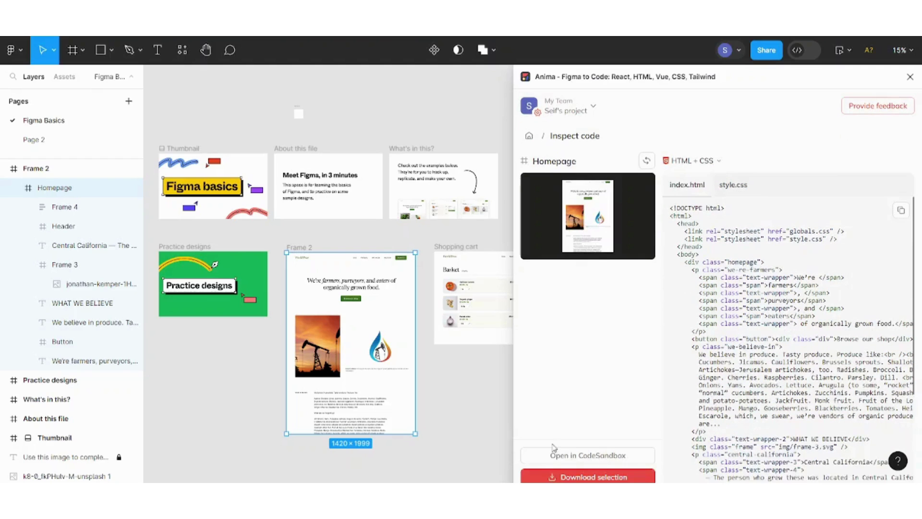
left_click(567, 476)
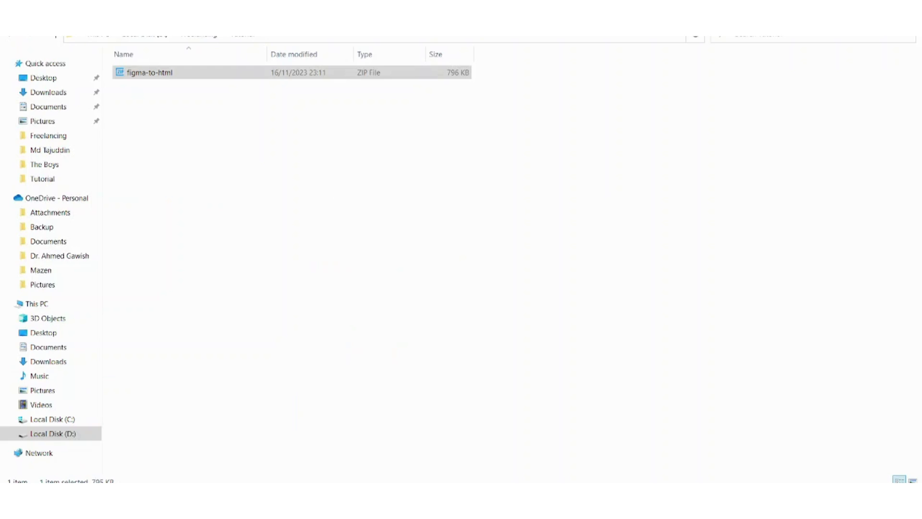
left_click(377, 74)
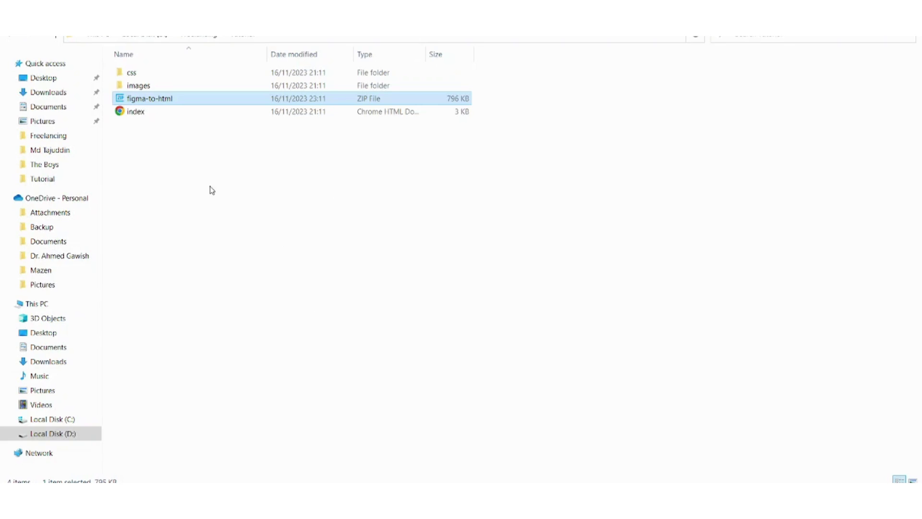
double_click(157, 116)
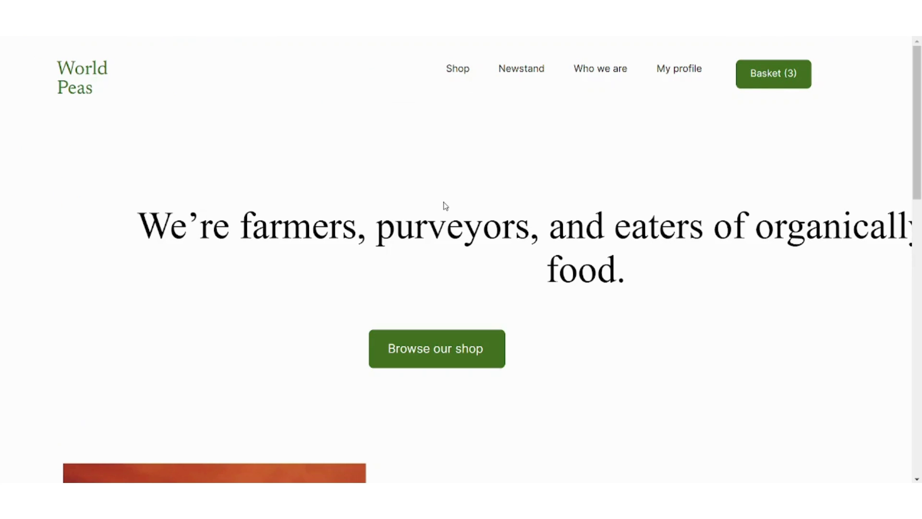
Step: Scroll the exported World Peas homepage in Chrome down to the What we believe text and back up
scroll(445, 205, "down", 15)
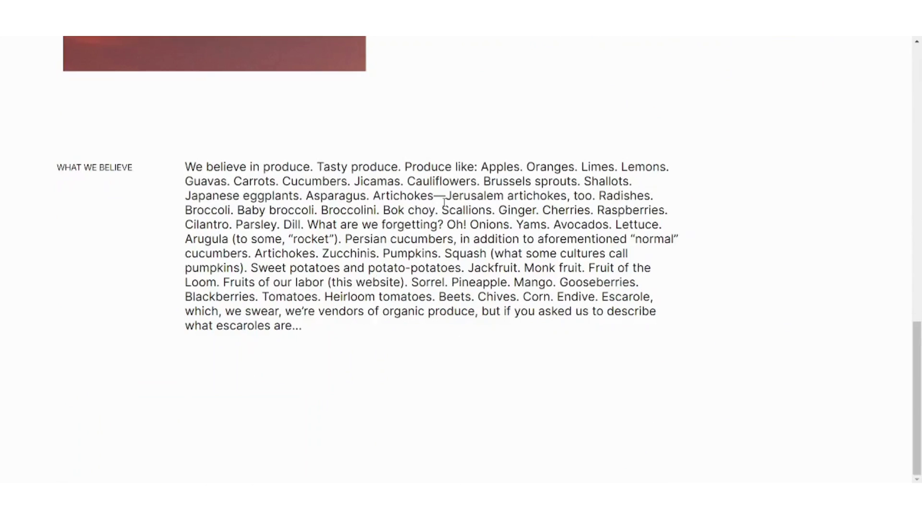
scroll(443, 202, "up", 15)
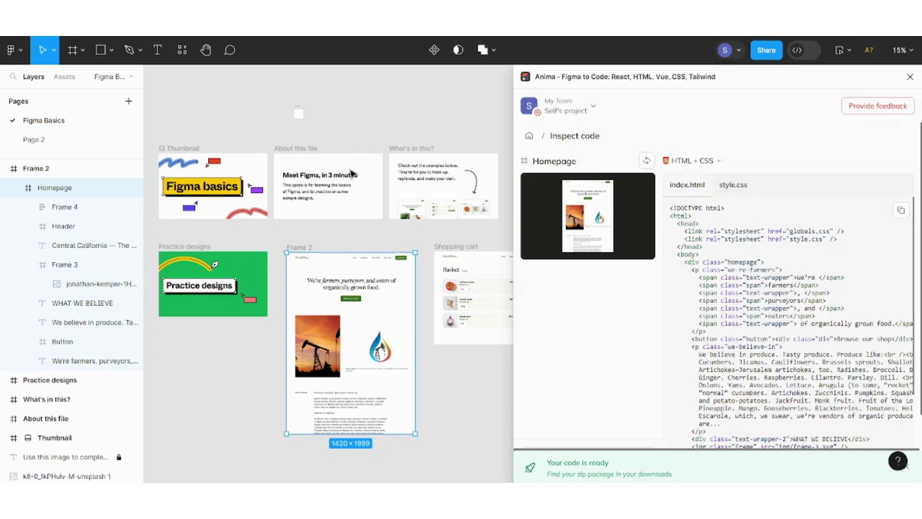
Step: Replace Anima with the Figma to HTML plugin, launched from the Recents list under Manage plugins
left_click(27, 53)
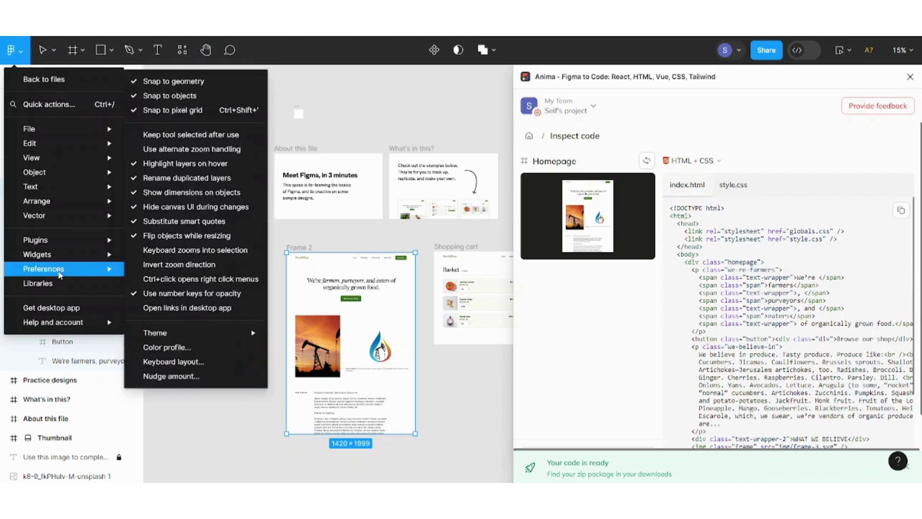
mouse_move(58, 243)
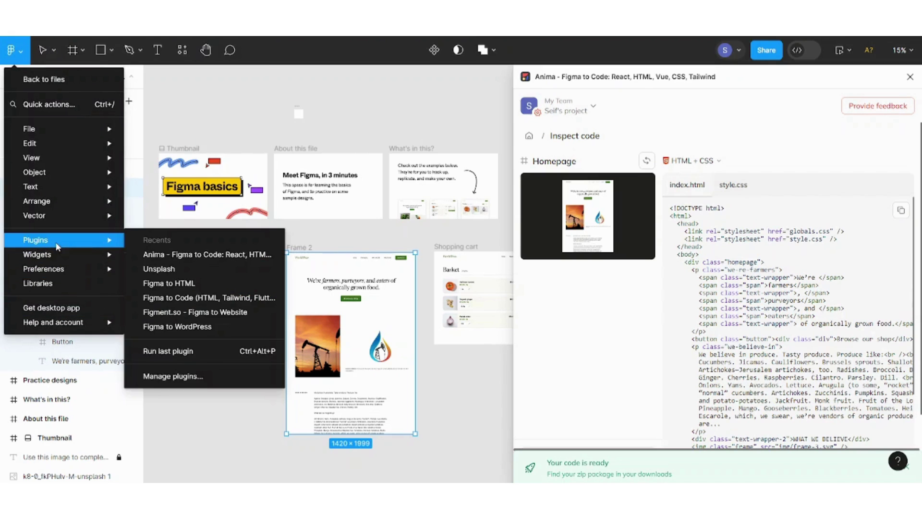
left_click(195, 376)
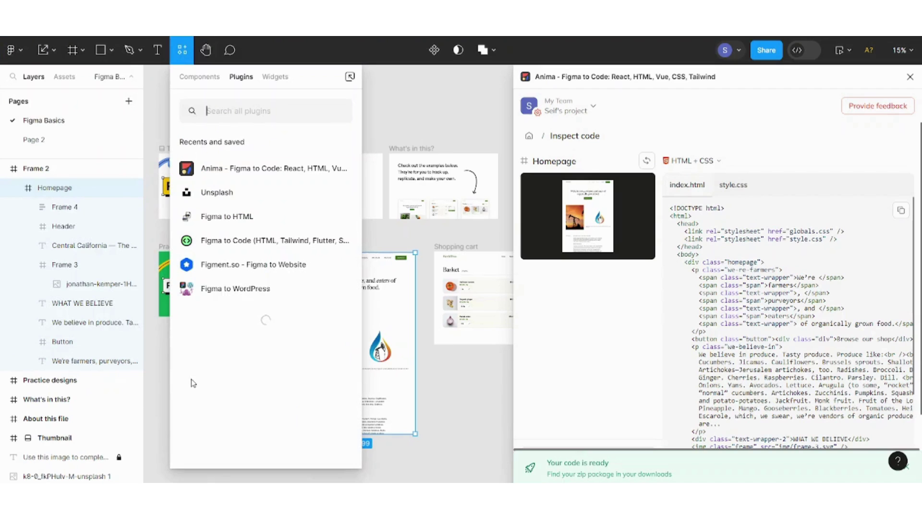
left_click(233, 216)
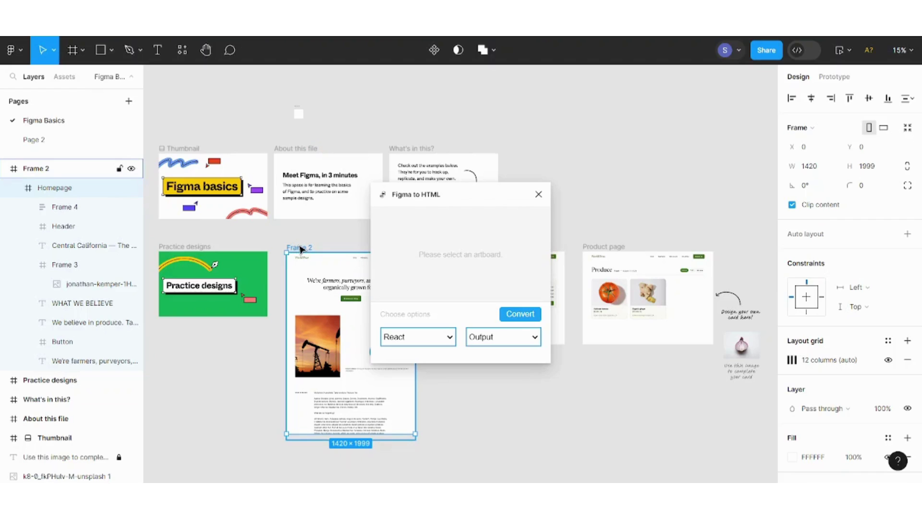
Step: Export Frame 2 as a zipped HTML (Legacy) file and open the resulting index page
left_click(300, 248)
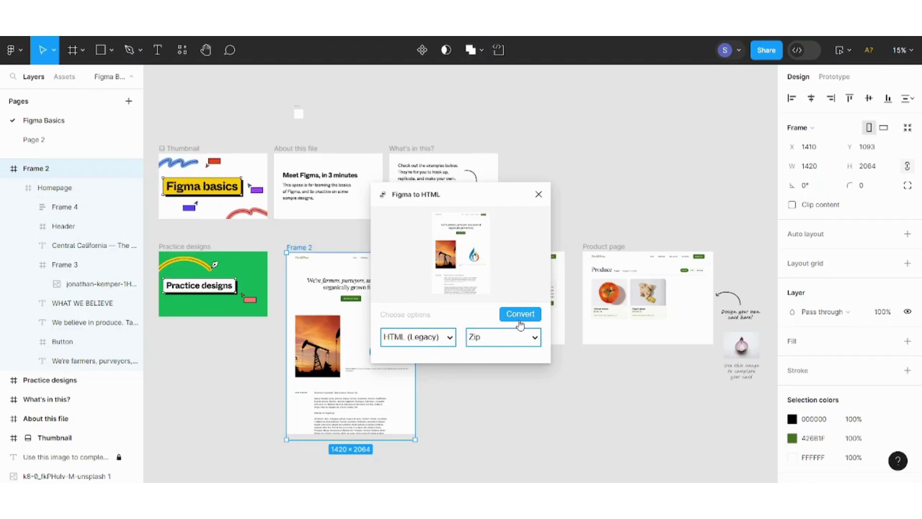
left_click(520, 315)
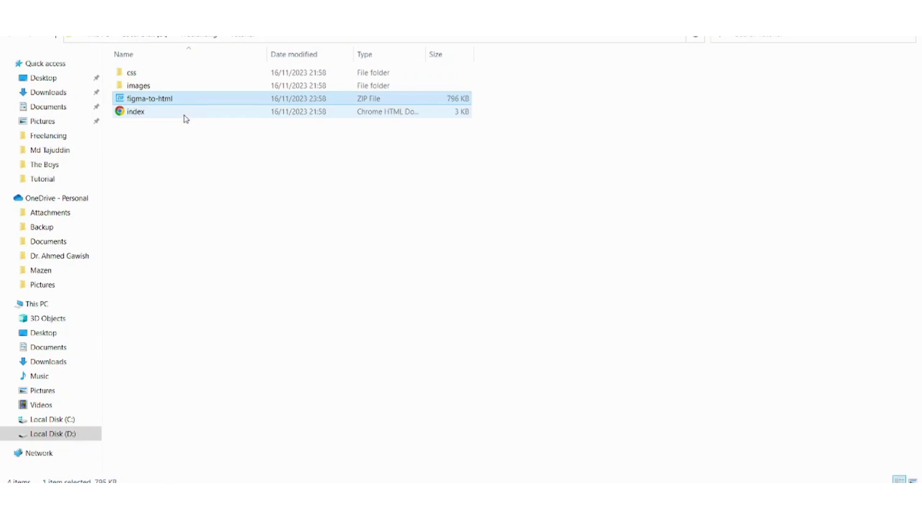
double_click(180, 113)
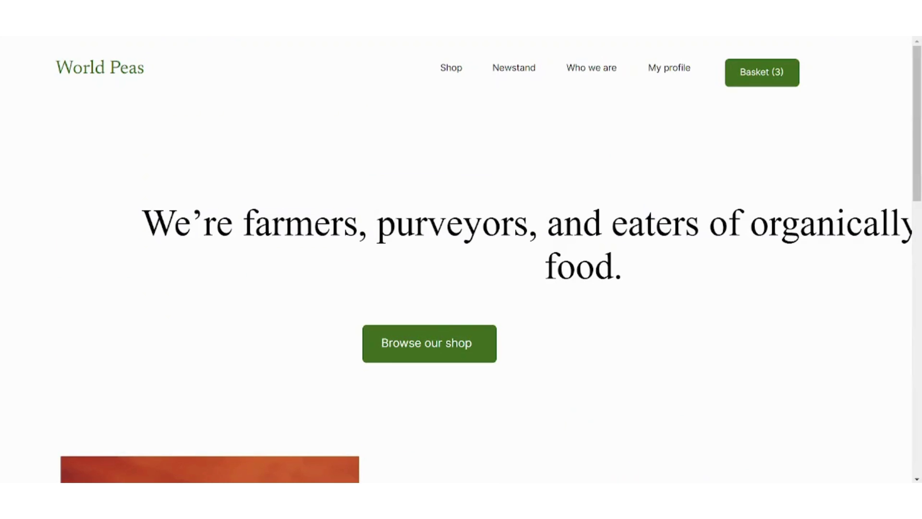
key("alt+Tab")
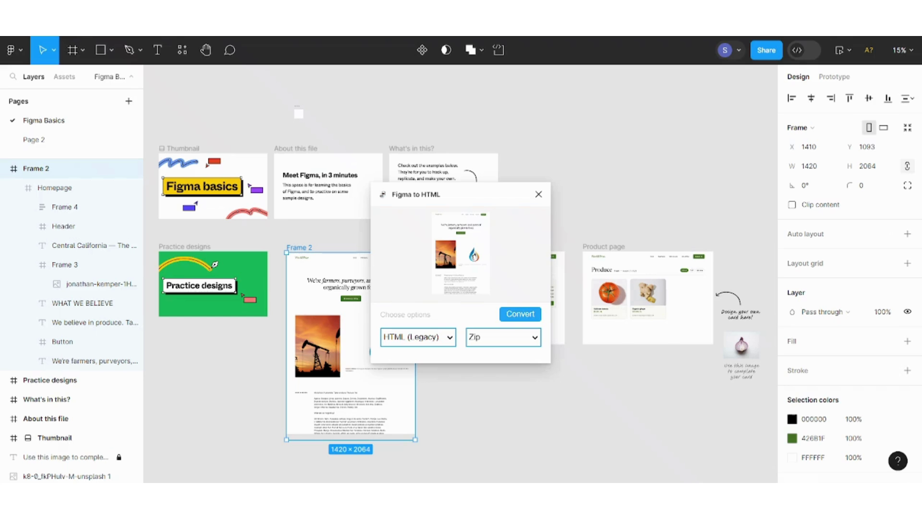